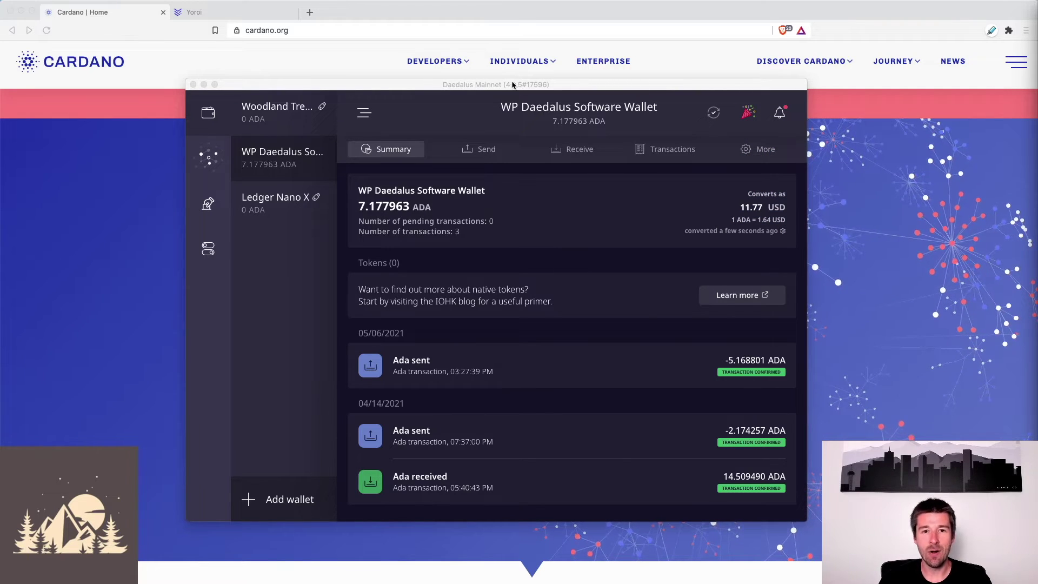
# Open the Yoroi Wallet website in a new tab from the Cardano site's Individuals menu
pyautogui.moveTo(515, 86); pyautogui.dragTo(541, 80)
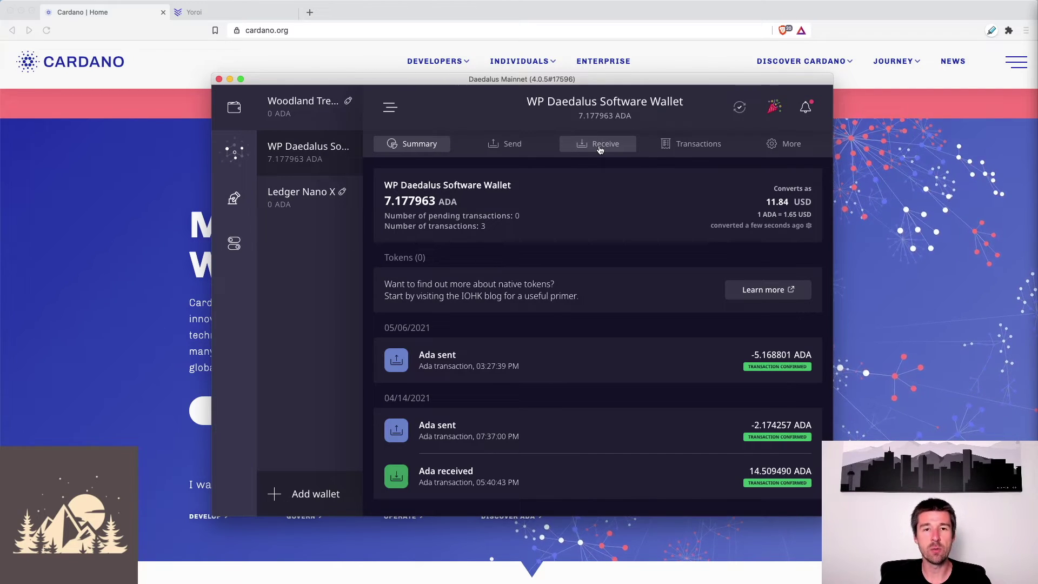
pyautogui.click(914, 191)
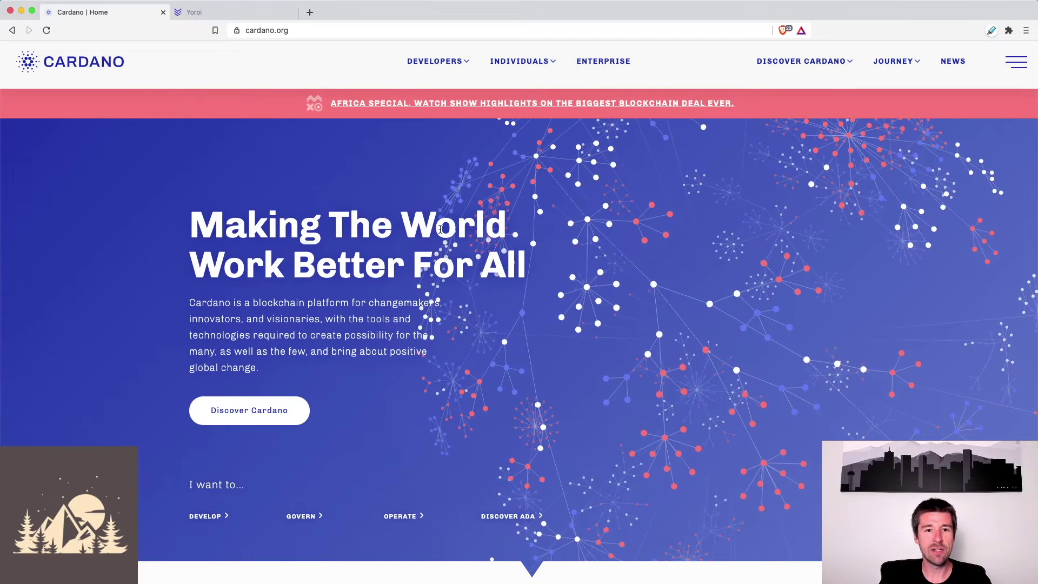
pyautogui.click(519, 61)
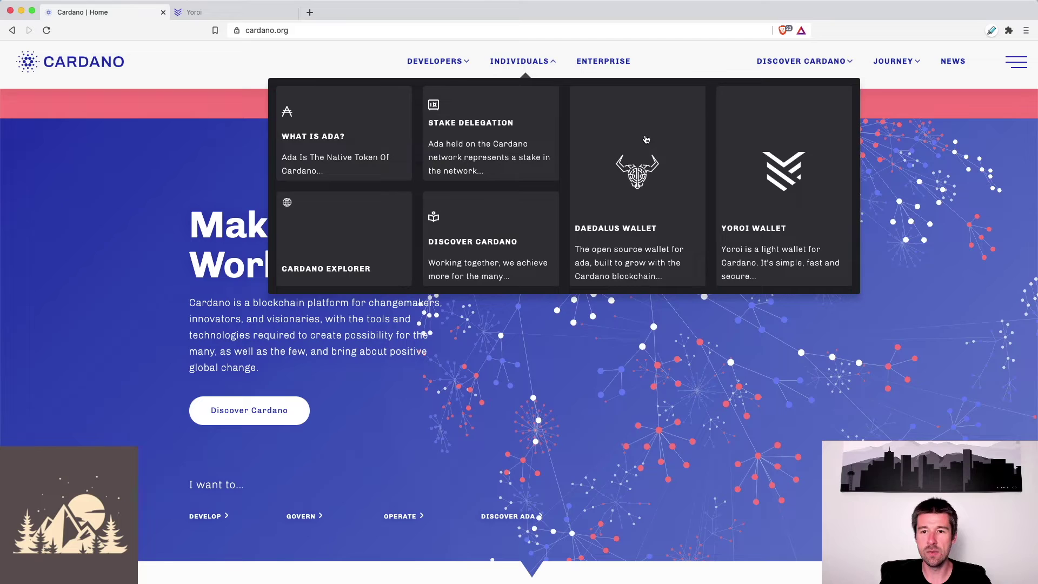
pyautogui.click(777, 171)
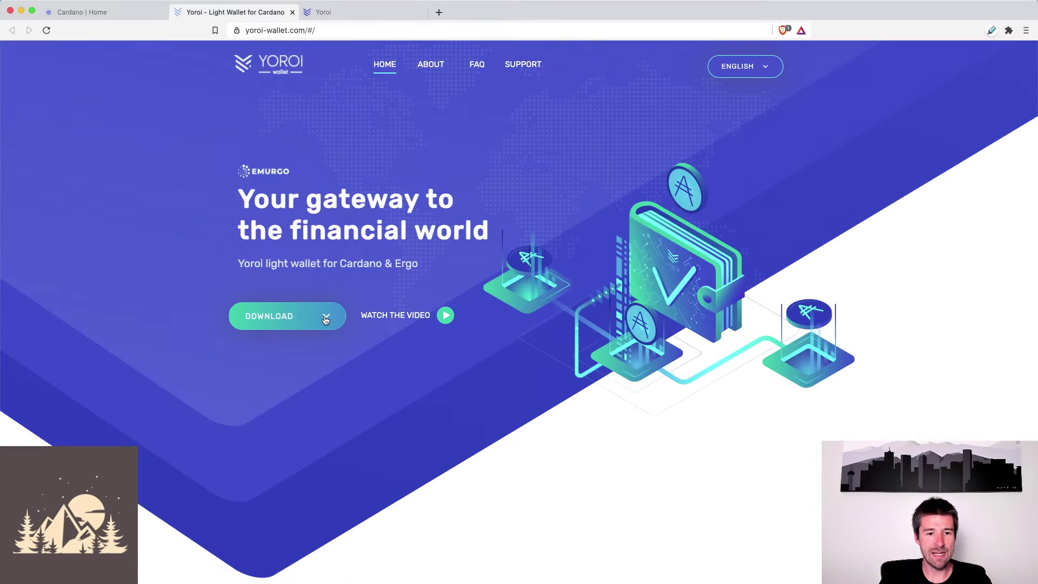
# Look over Yoroi's download platforms in the Download dropdown, then close it
pyautogui.click(254, 317)
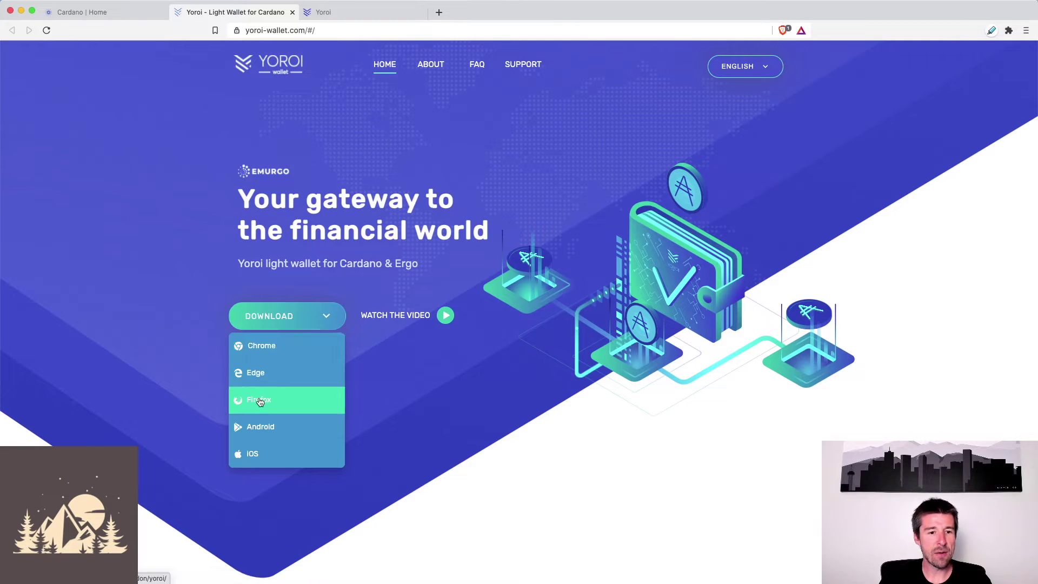
pyautogui.click(234, 285)
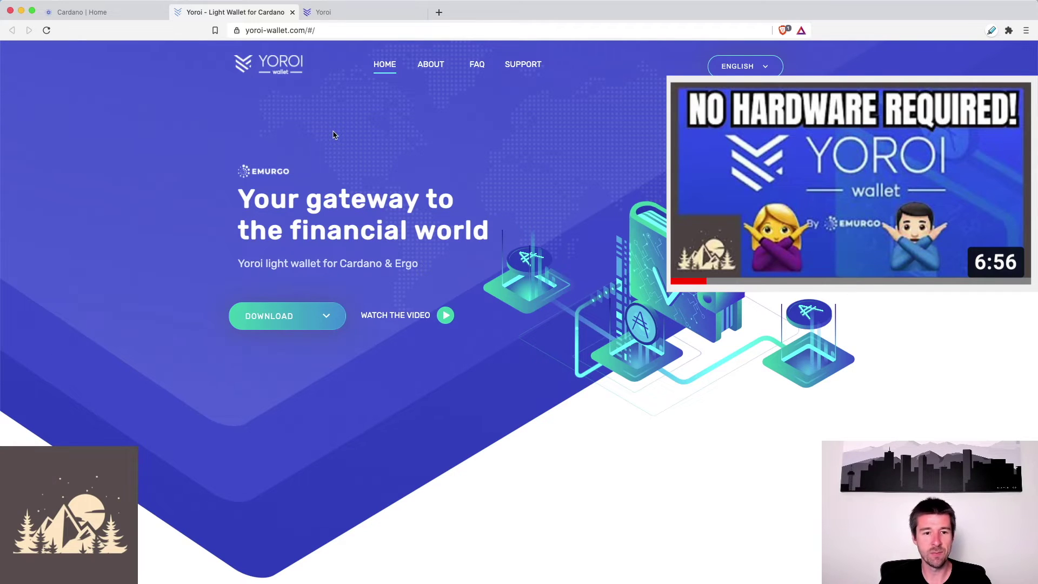
pyautogui.click(341, 12)
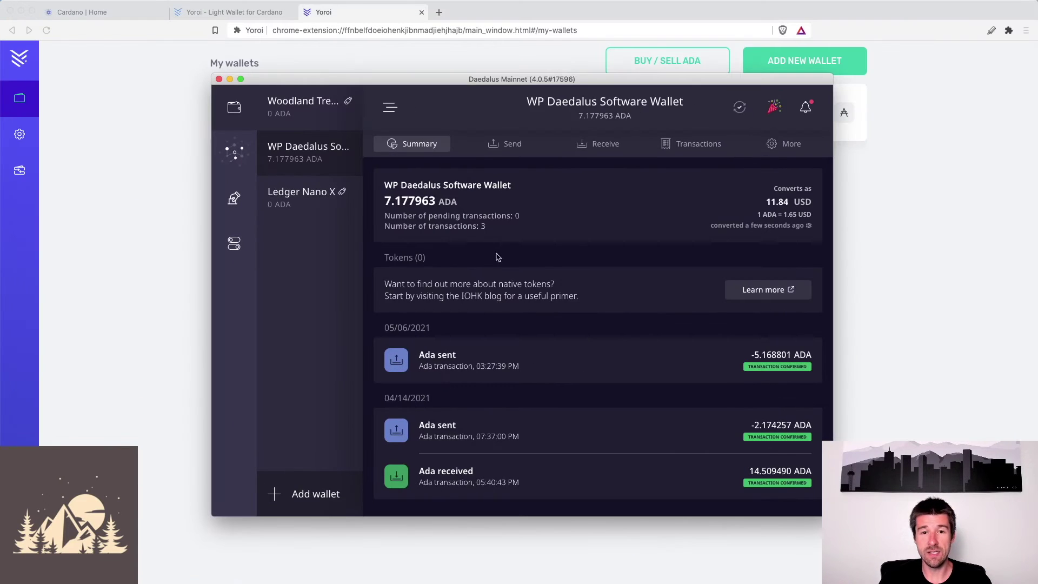
# In the Yoroi extension, add a new wallet by restoring a Cardano wallet from a 24-word phrase
pyautogui.click(155, 220)
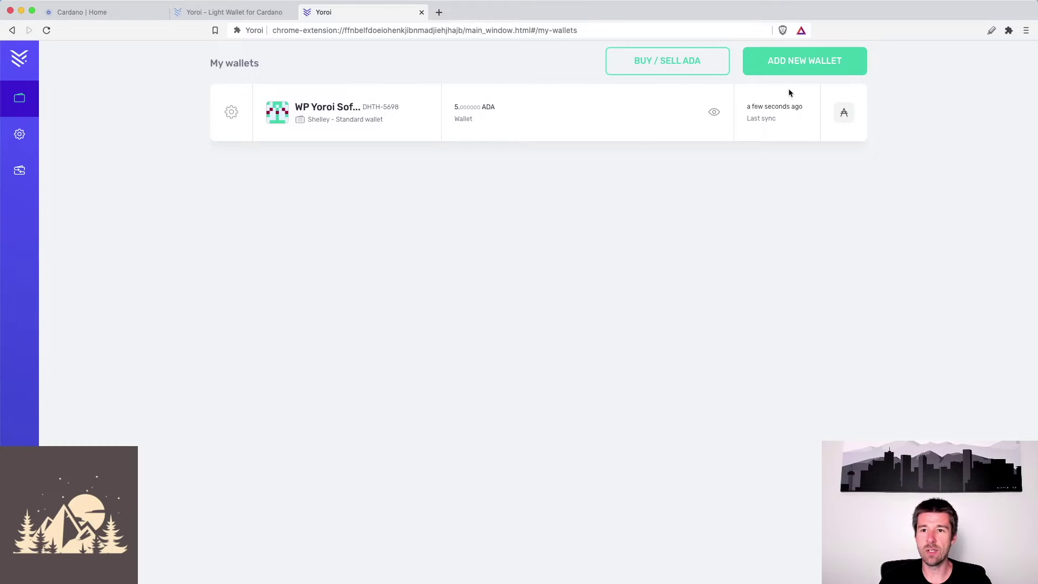
pyautogui.click(805, 63)
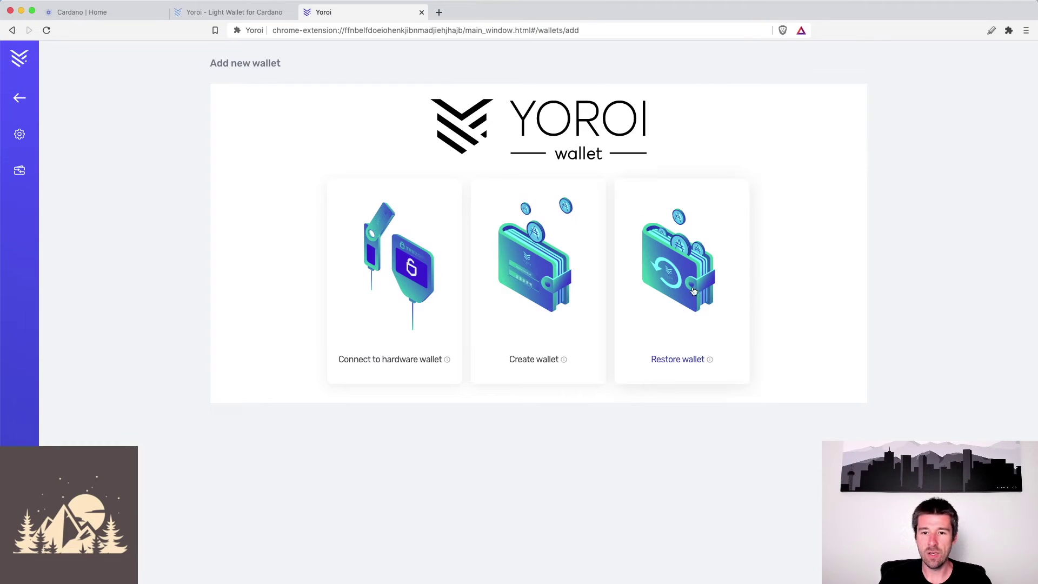
pyautogui.click(673, 279)
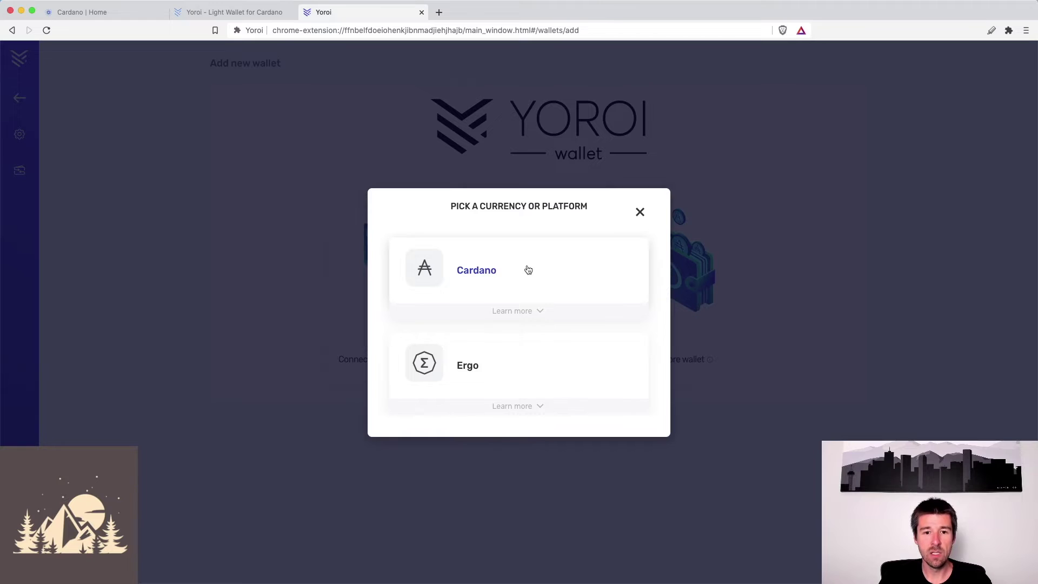
pyautogui.click(484, 271)
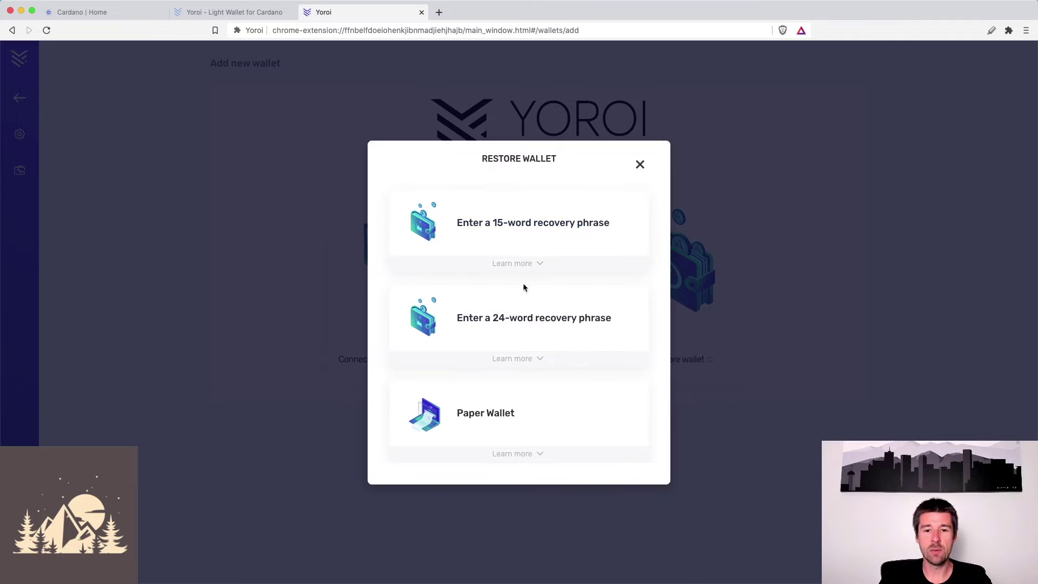
pyautogui.click(521, 322)
# Name the wallet 'Daedalus Port' from saved suggestions and start entering the recovery phrase
pyautogui.click(450, 208)
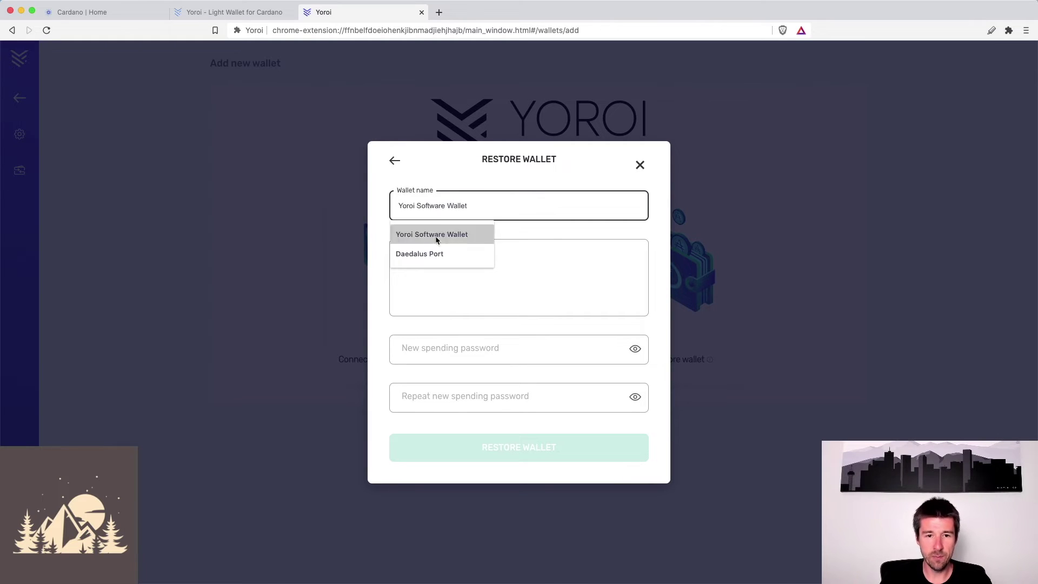
pyautogui.click(428, 254)
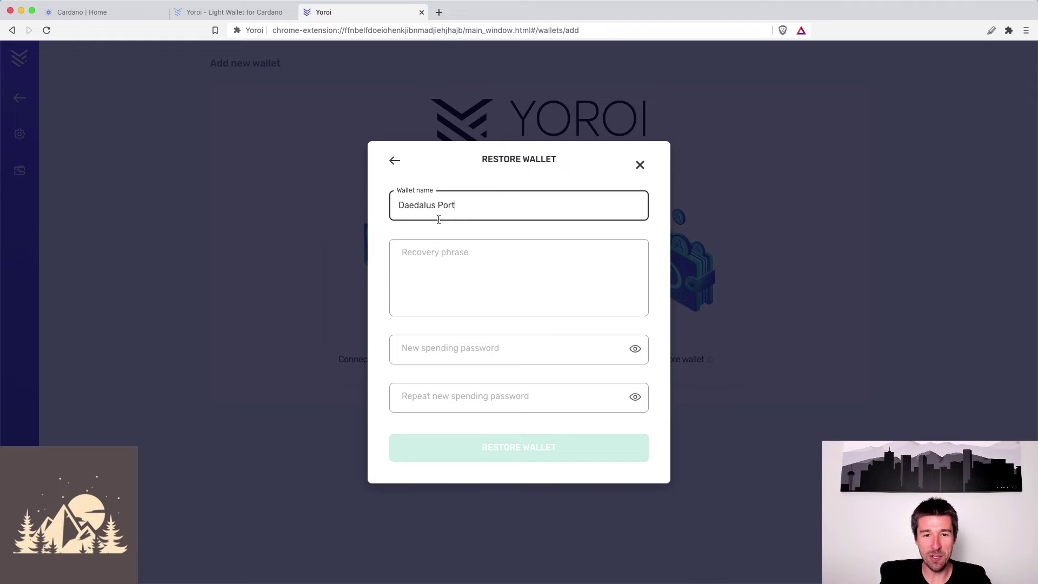
pyautogui.click(446, 266)
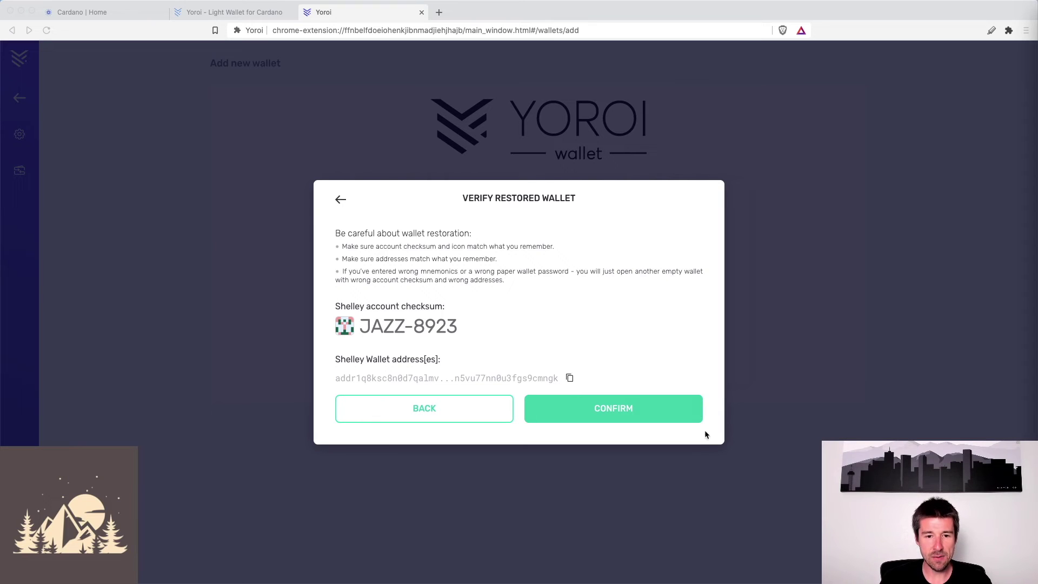
# Compare Yoroi's verification checksum and address with Daedalus, then confirm the restored wallet
pyautogui.click(472, 309)
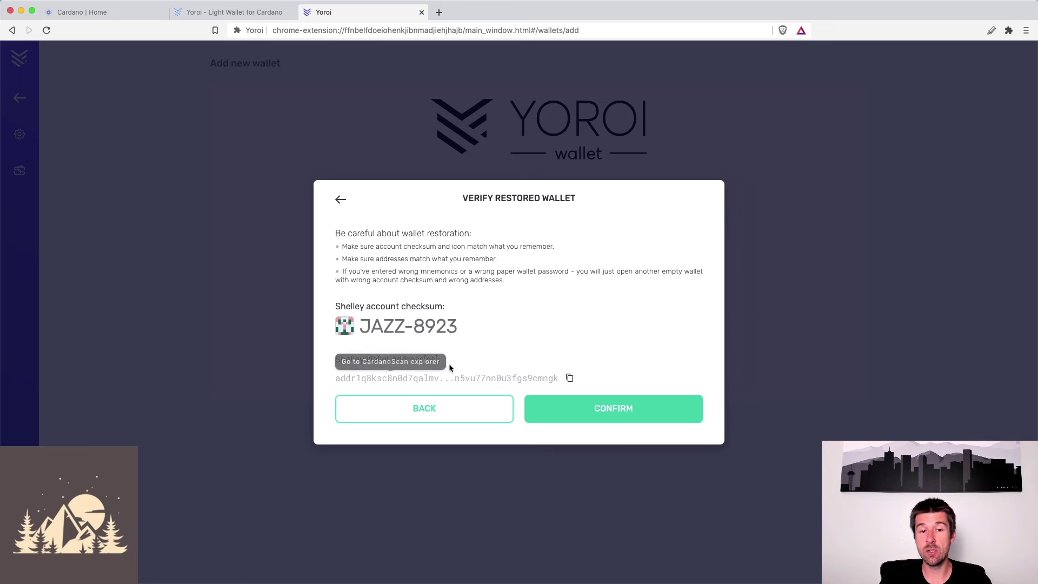
pyautogui.hotkey('ctrl', 'Up')
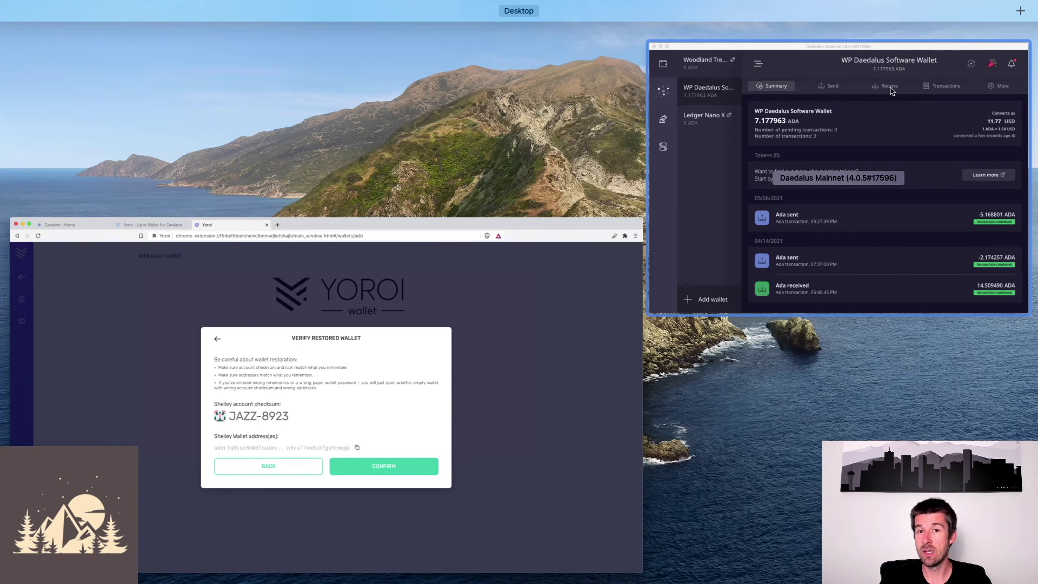
pyautogui.click(403, 338)
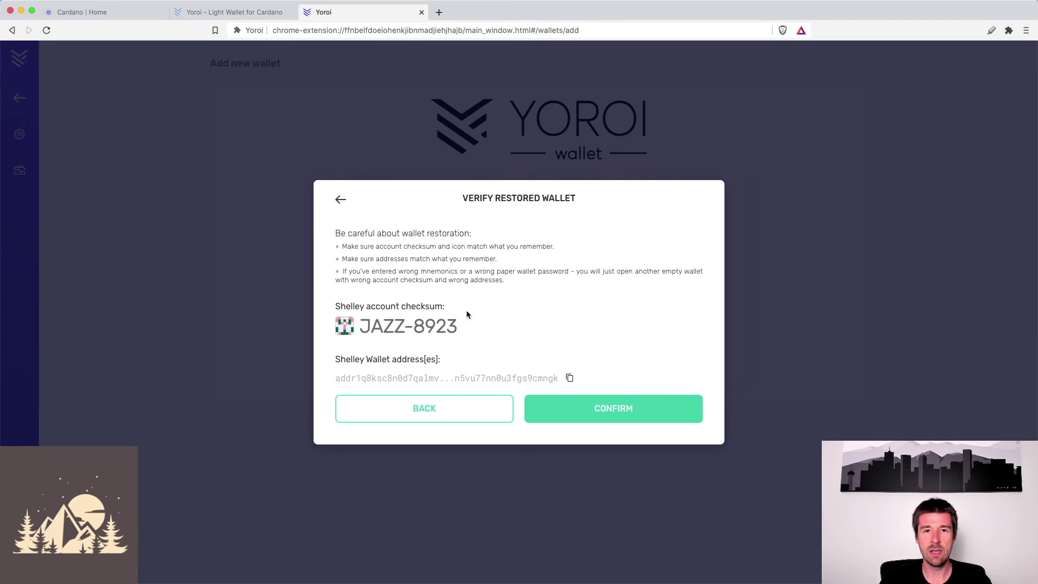
pyautogui.click(595, 411)
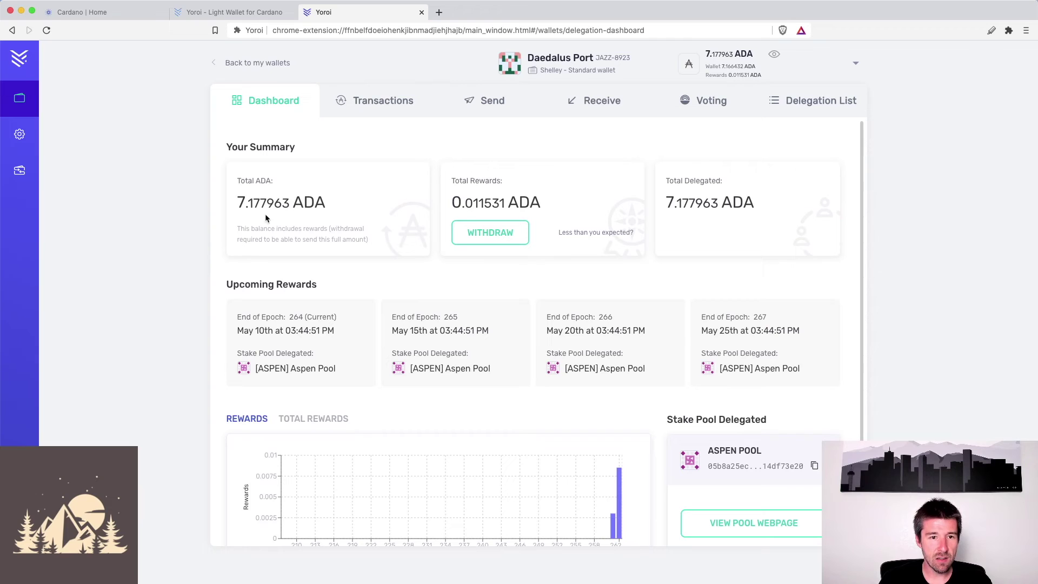
# Compare Yoroi's Total ADA with the Daedalus balance, both 7.177963 ADA
pyautogui.moveTo(241, 203); pyautogui.dragTo(285, 229)
pyautogui.hotkey('ctrl', 'Up')
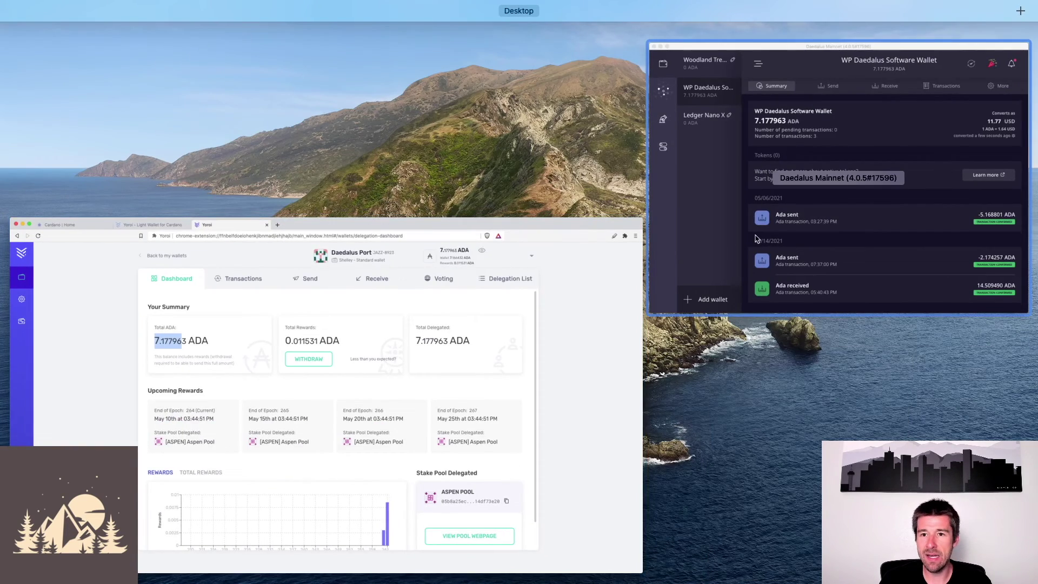
pyautogui.click(784, 178)
pyautogui.moveTo(384, 200); pyautogui.dragTo(460, 199)
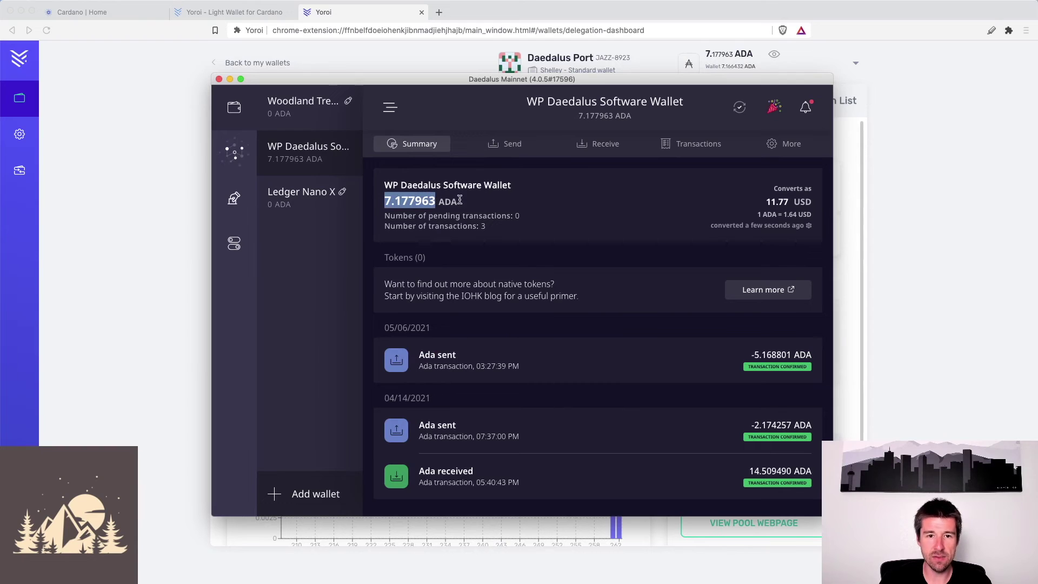
pyautogui.hotkey('ctrl', 'Up')
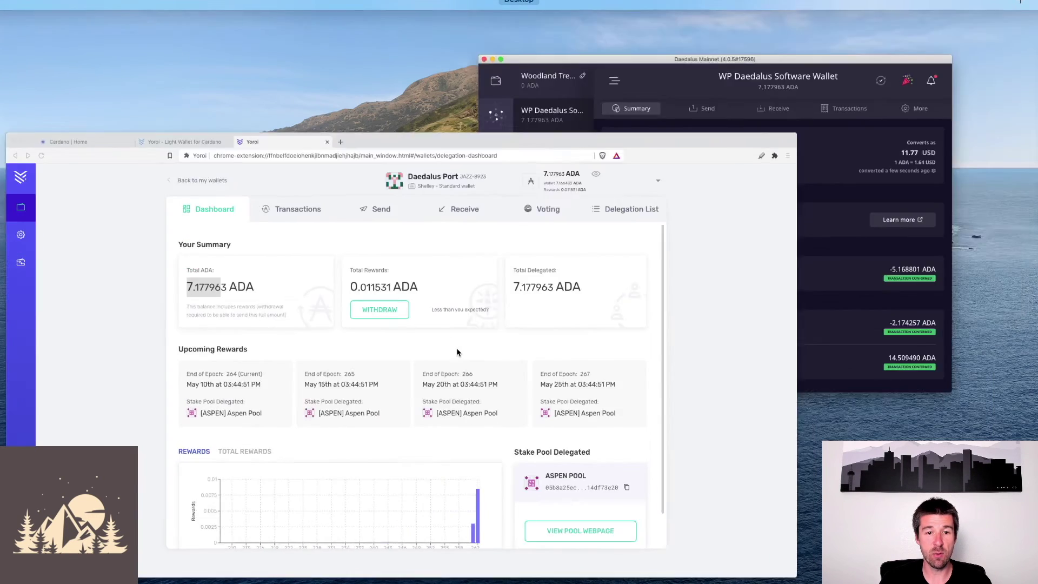
pyautogui.click(456, 348)
pyautogui.click(375, 197)
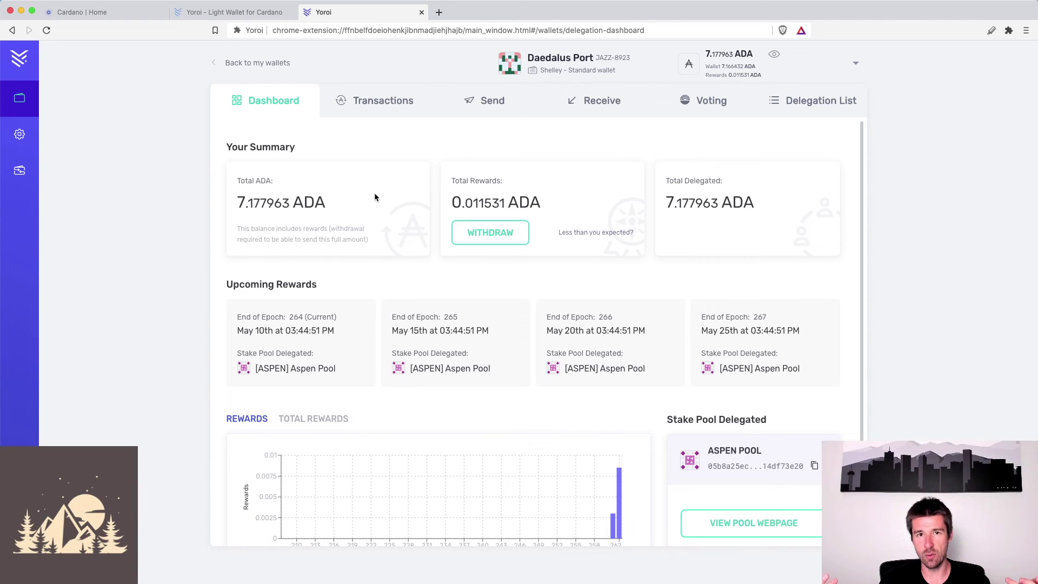
# Switch between Daedalus and the Yoroi dashboard again to recheck the matching balance
pyautogui.press('super+Tab')
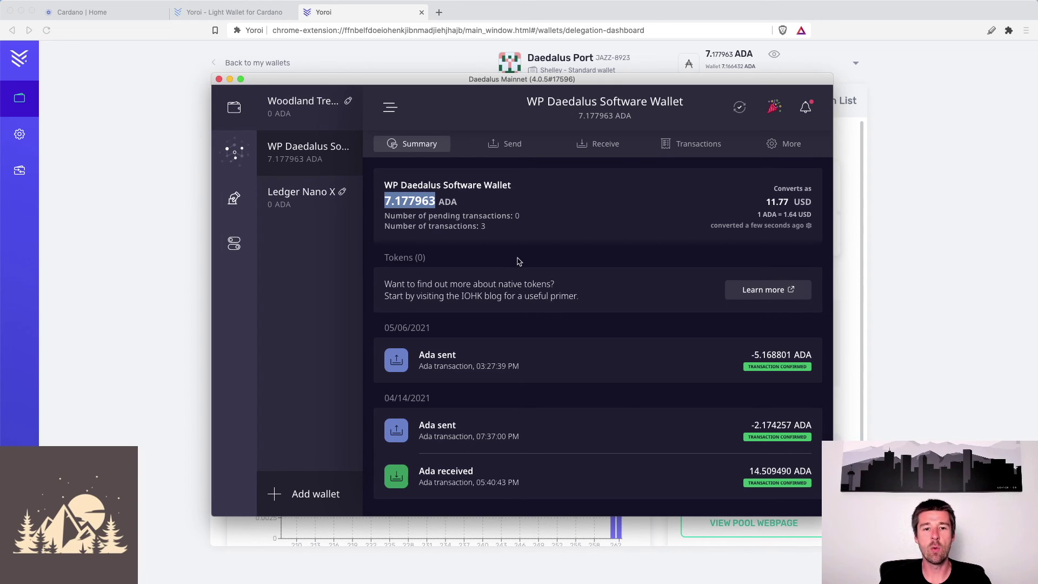
pyautogui.click(512, 204)
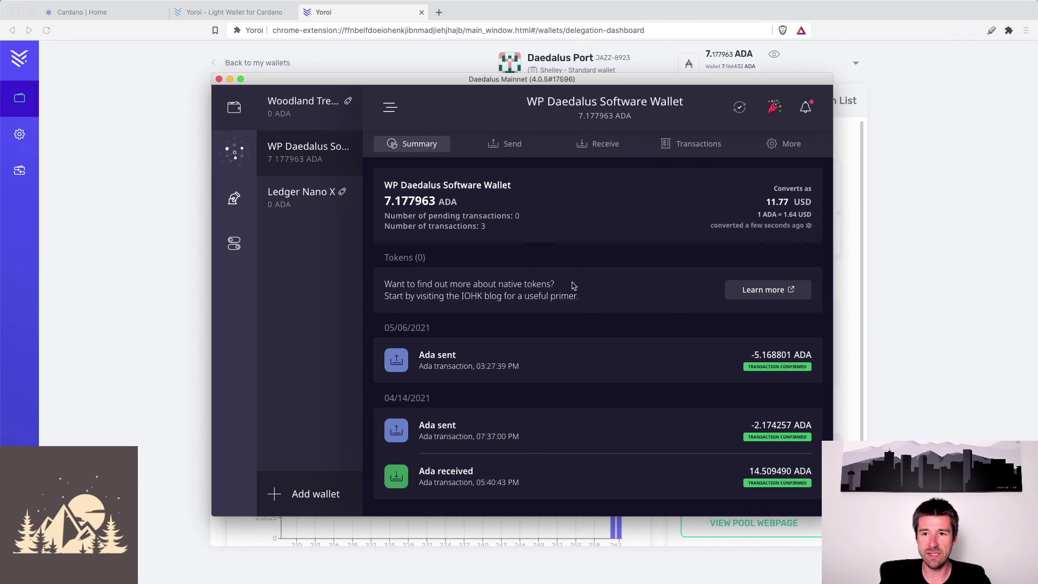
pyautogui.click(908, 214)
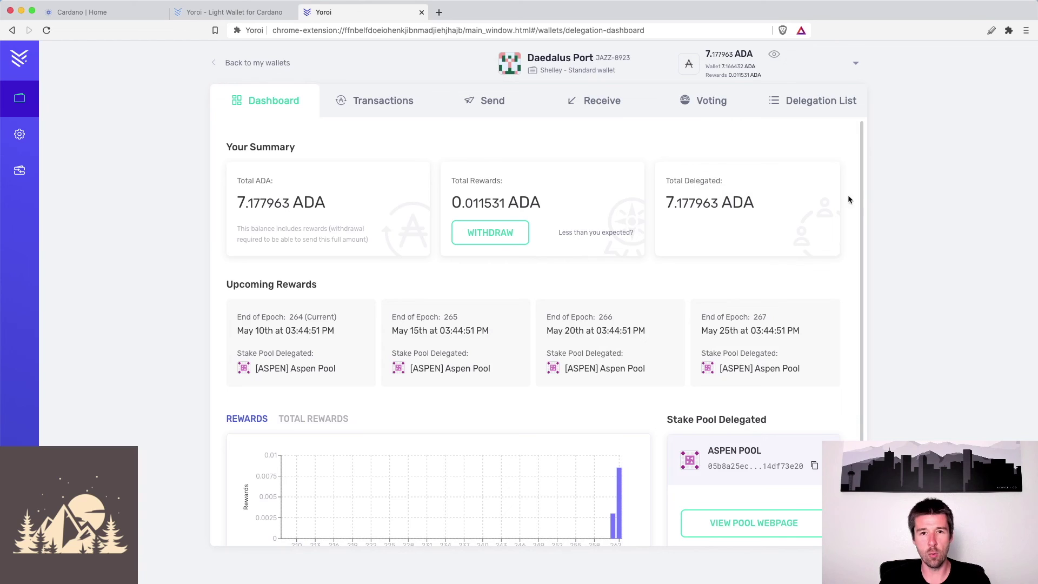
pyautogui.press('super+Tab')
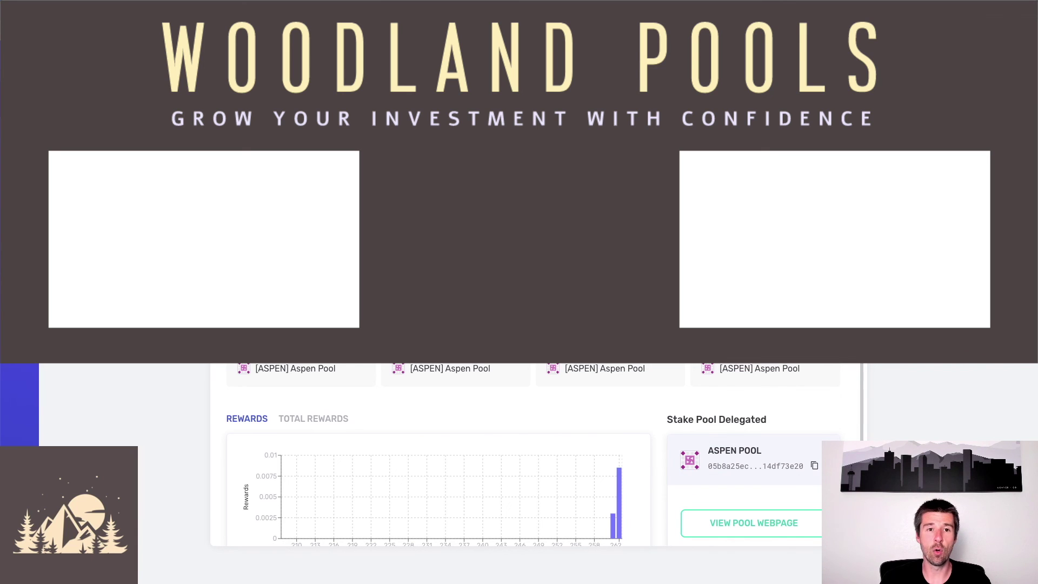
# Switch back to the Daedalus wallet window
pyautogui.press('super+Tab')
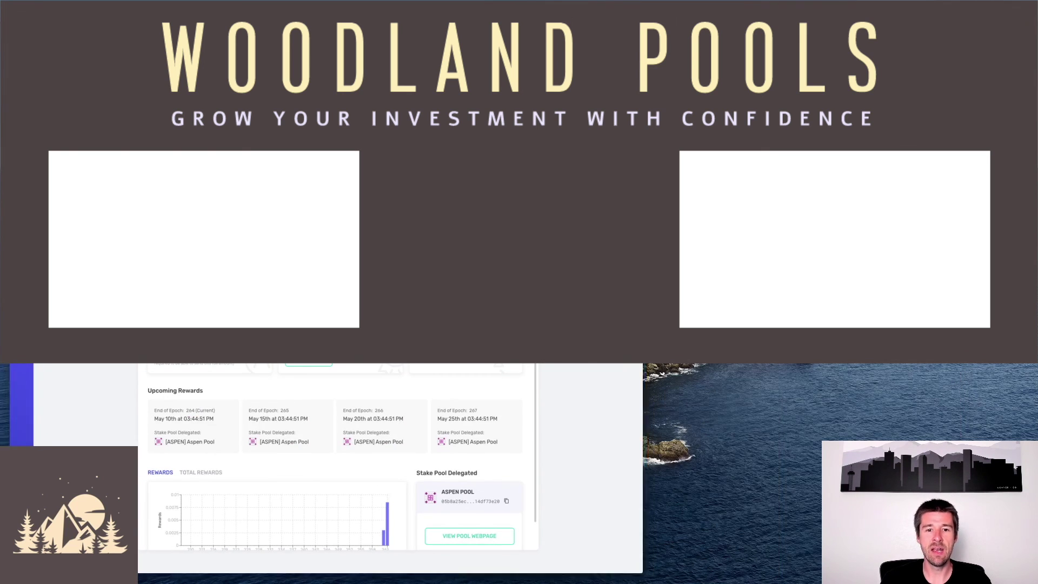